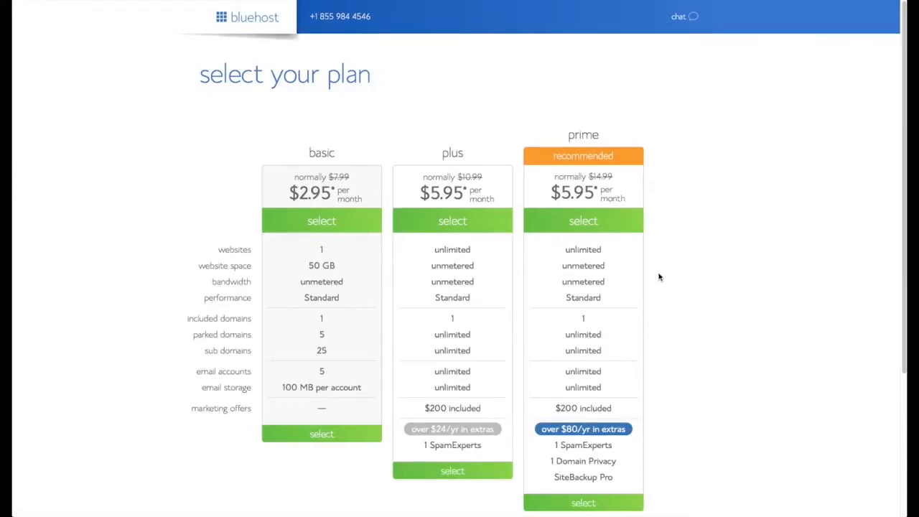
pyautogui.scroll(-1, 614, 307)
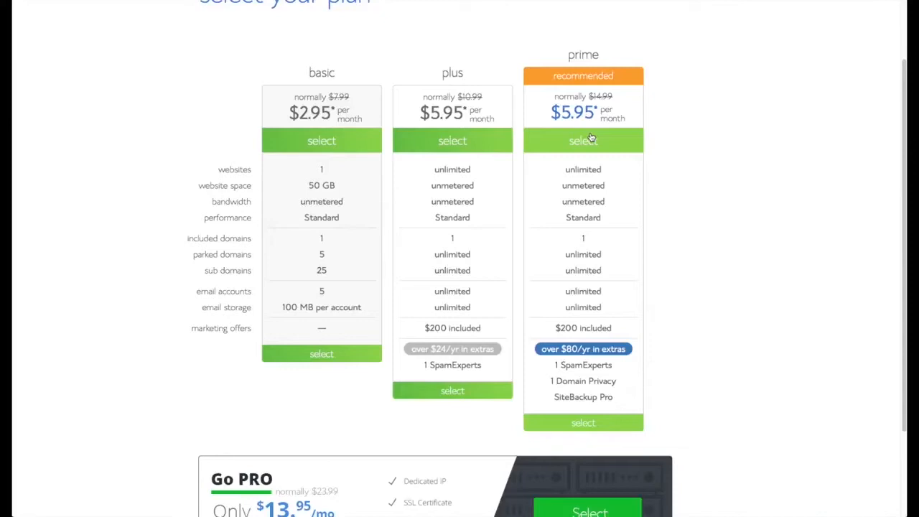
# Choose the Prime plan and confirm that the new domain surftownshop.com is available.
pyautogui.click(626, 148)
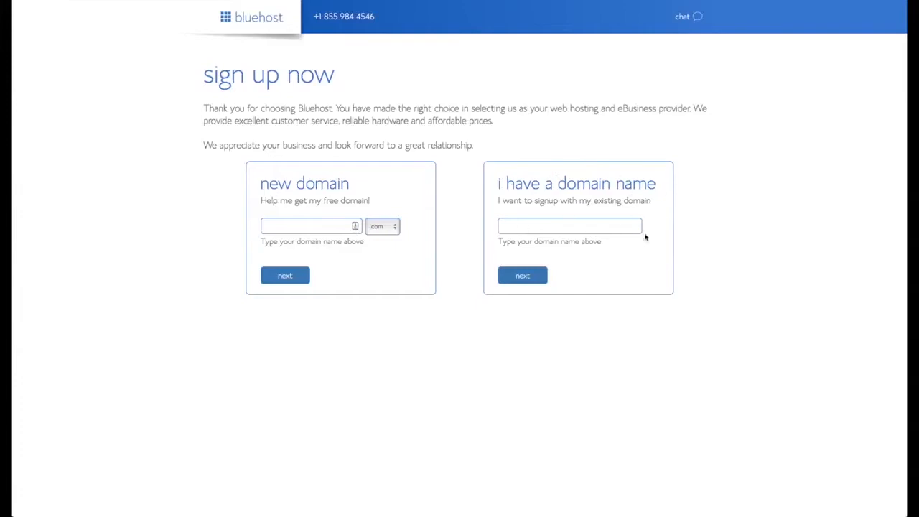
pyautogui.click(330, 229)
pyautogui.write('surftownshop')
pyautogui.click(286, 278)
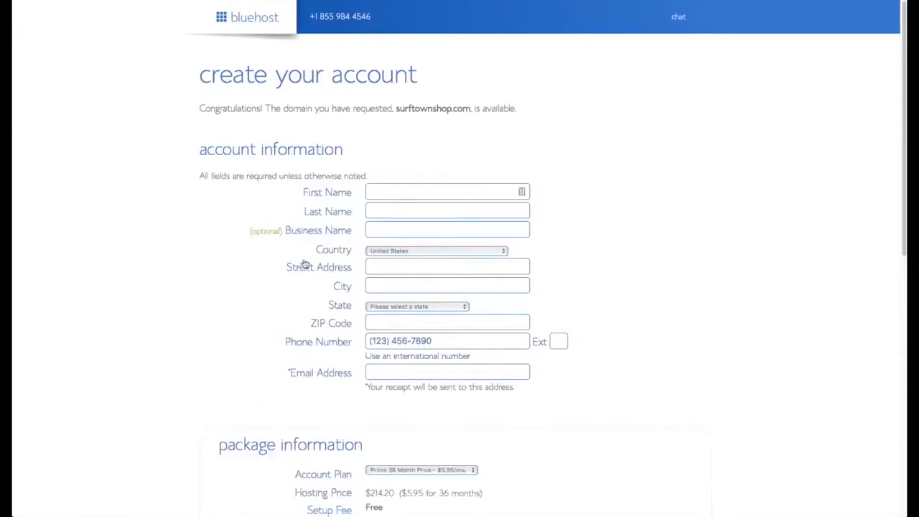
# Enter the account holder's first name, last name and e-mail address.
pyautogui.click(393, 188)
pyautogui.press('Tab')
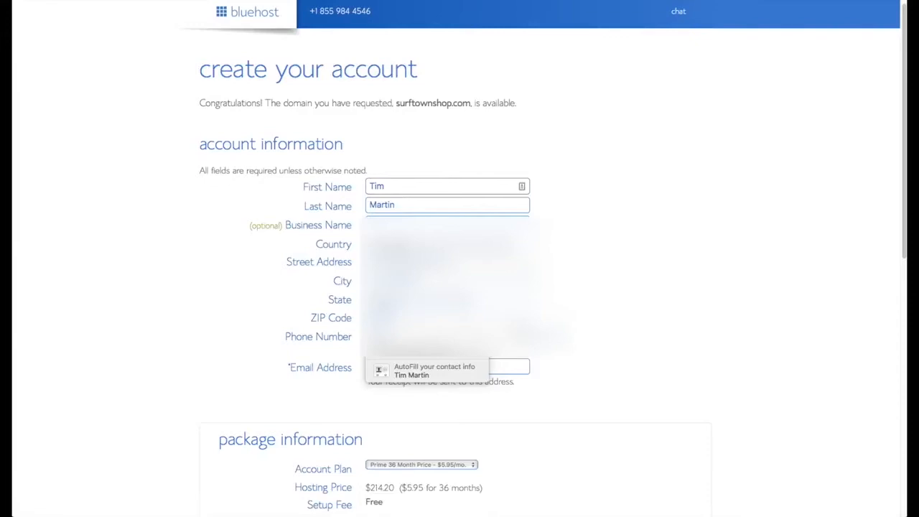
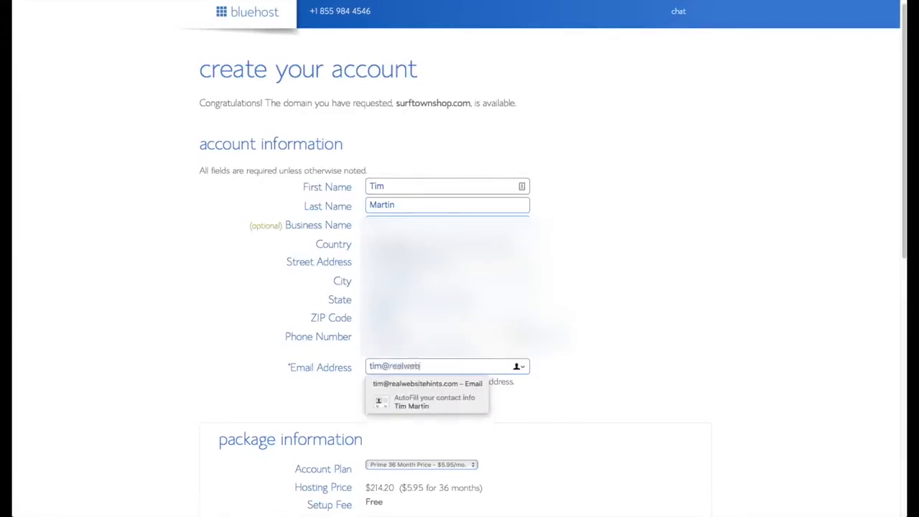
# Switch the account plan to Prime 12 Month ($131.28) and review the payment section.
pyautogui.scroll(-5, 625, 400)
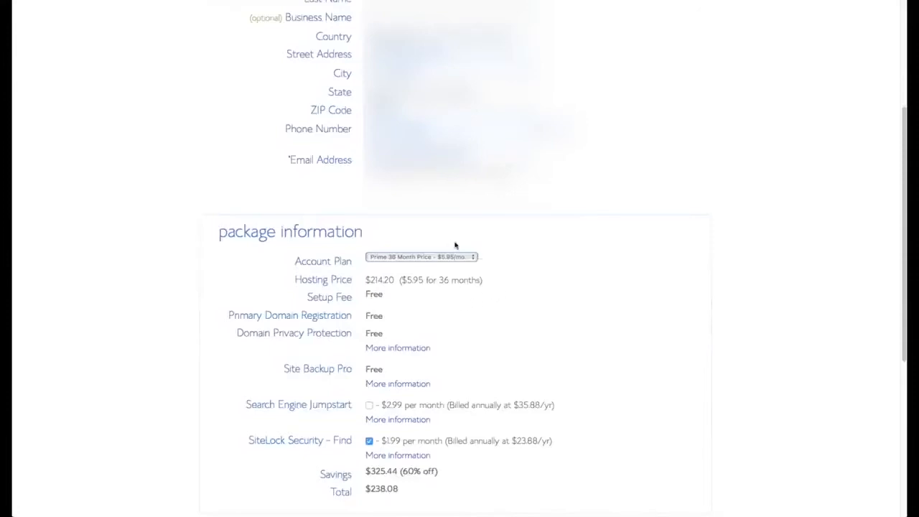
pyautogui.click(473, 260)
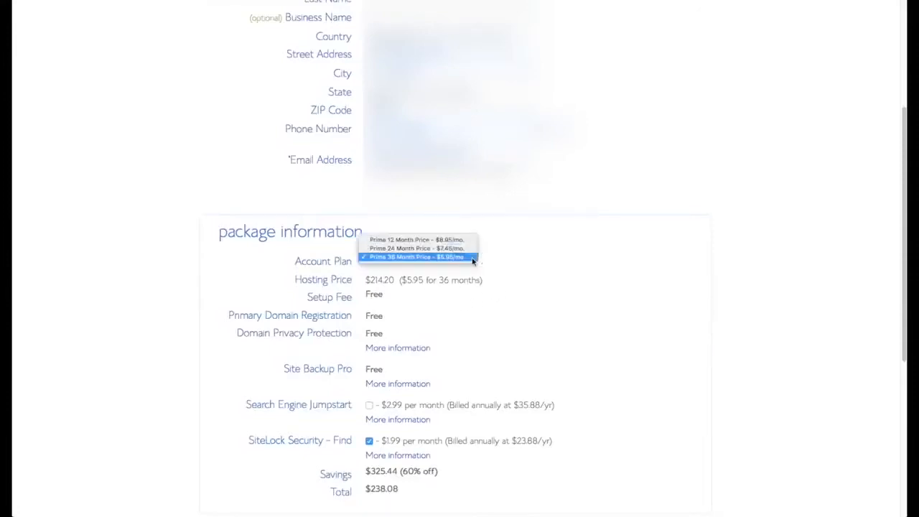
pyautogui.click(416, 239)
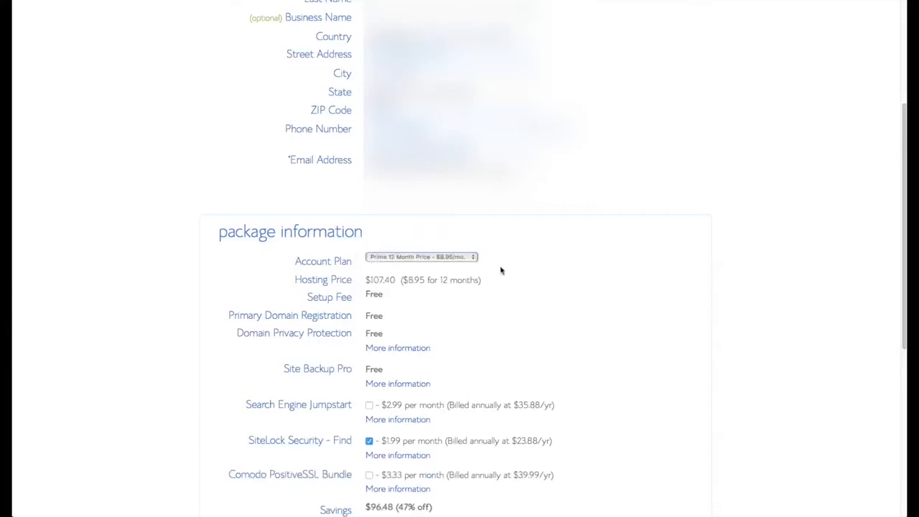
pyautogui.scroll(-2, 531, 285)
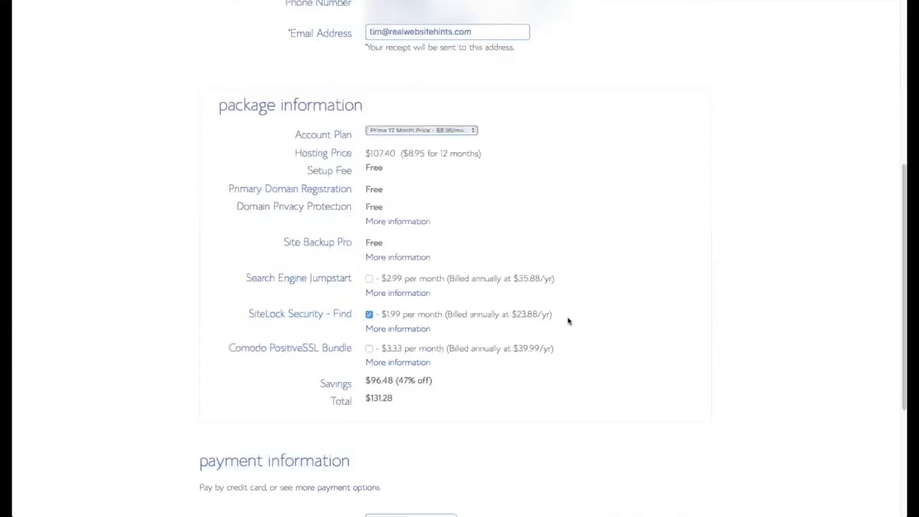
pyautogui.scroll(-3, 567, 318)
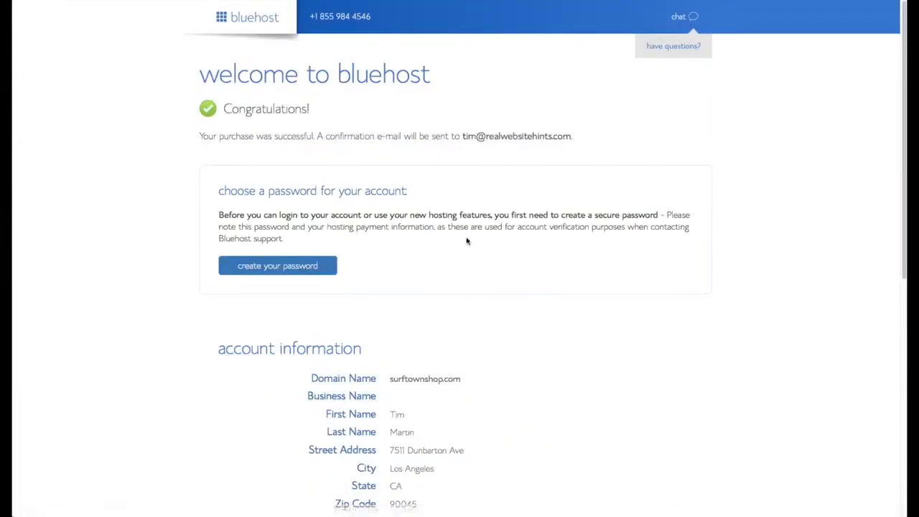
pyautogui.scroll(-1, 467, 240)
# Create the account password and paste it into both password fields.
pyautogui.click(300, 235)
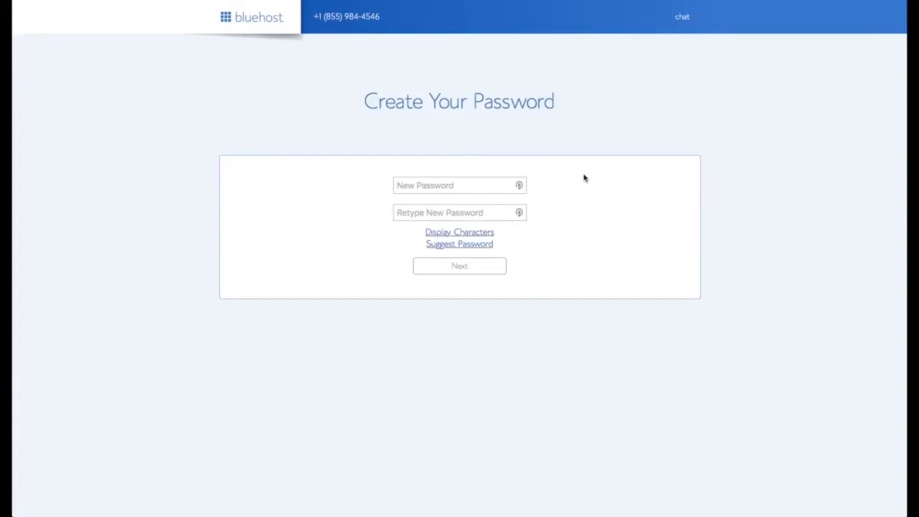
pyautogui.click(520, 186)
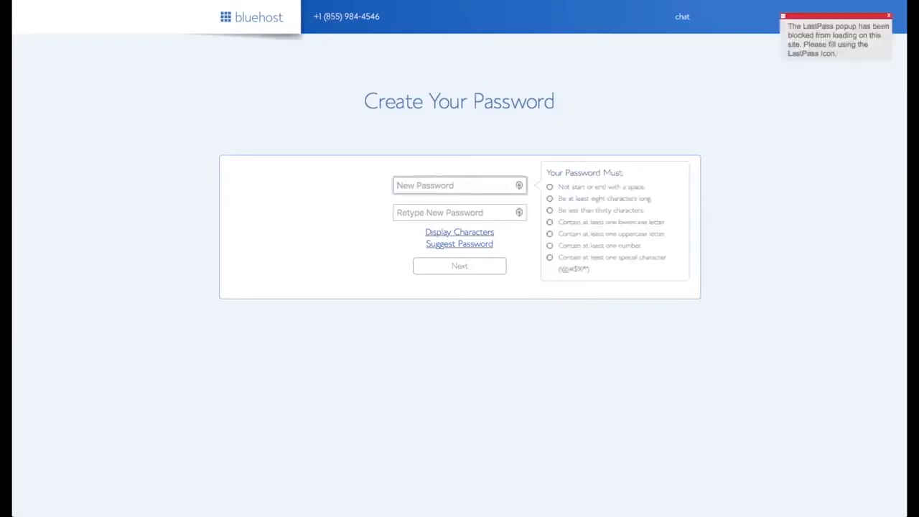
pyautogui.click(301, 2)
pyautogui.click(435, 186)
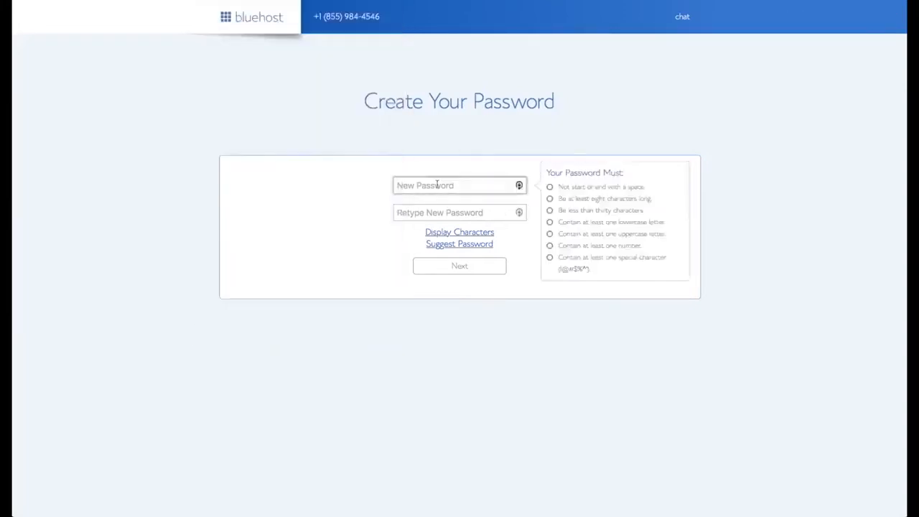
pyautogui.press('super+v')
pyautogui.click(438, 213)
pyautogui.press('super+v')
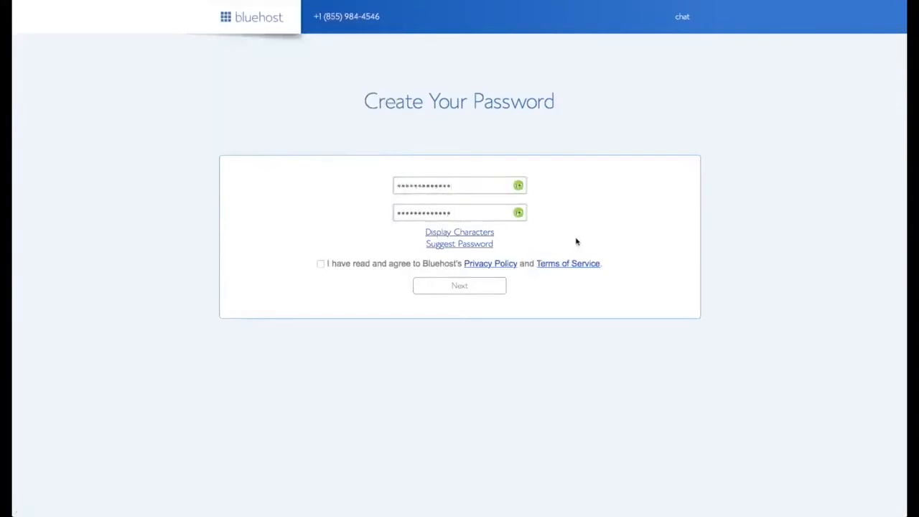
# Accept the terms, create the hosting account and log in to it.
pyautogui.click(320, 263)
pyautogui.click(459, 285)
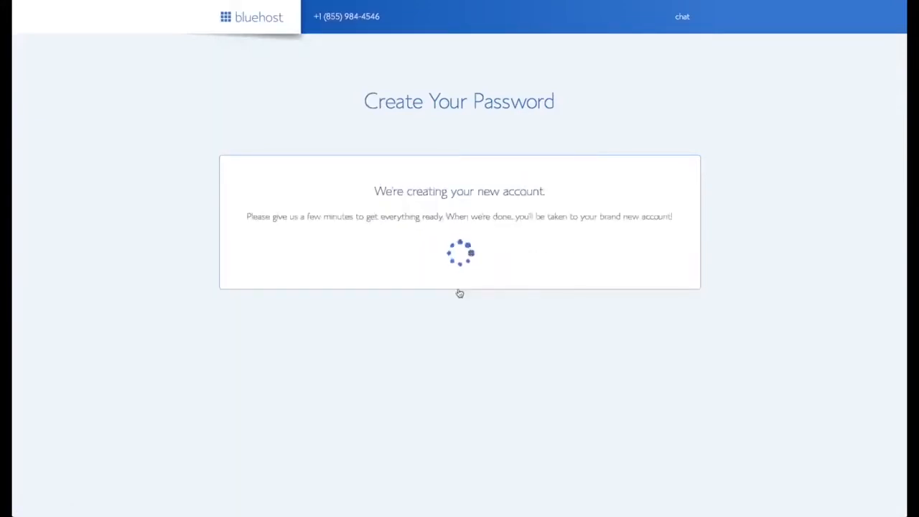
pyautogui.click(456, 227)
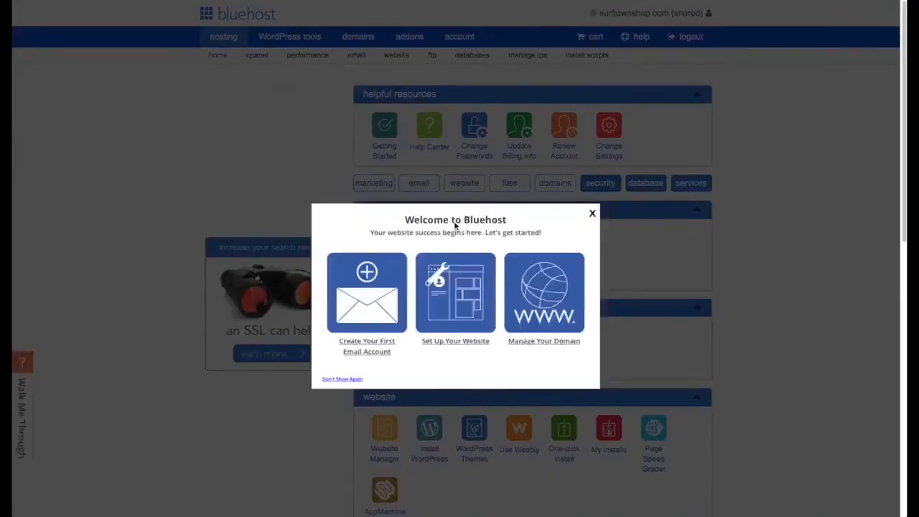
# Dismiss the Welcome to Bluehost popup and start the WordPress installation.
pyautogui.click(591, 215)
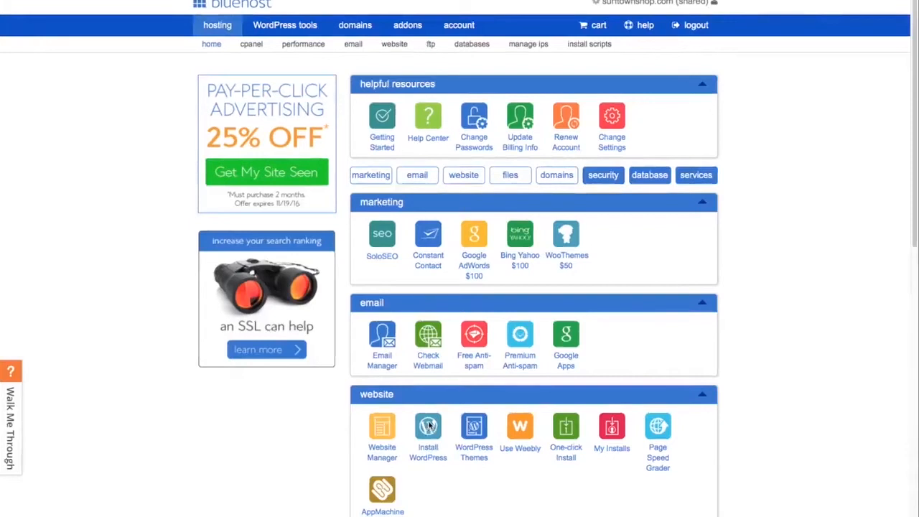
pyautogui.click(429, 426)
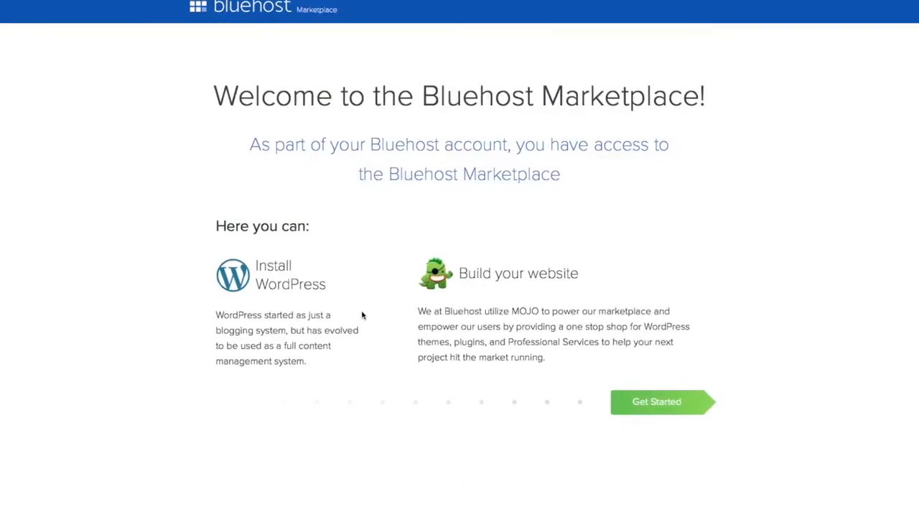
pyautogui.click(659, 402)
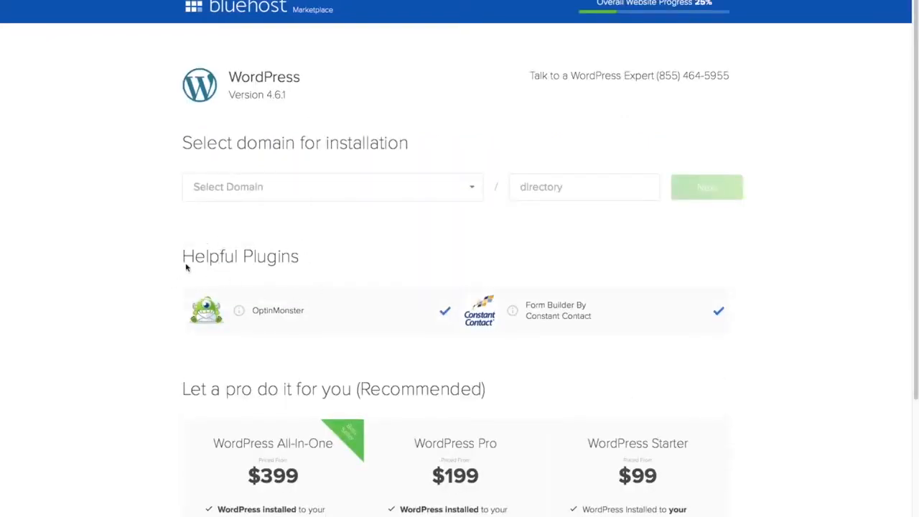
pyautogui.click(444, 310)
pyautogui.click(718, 311)
pyautogui.click(474, 190)
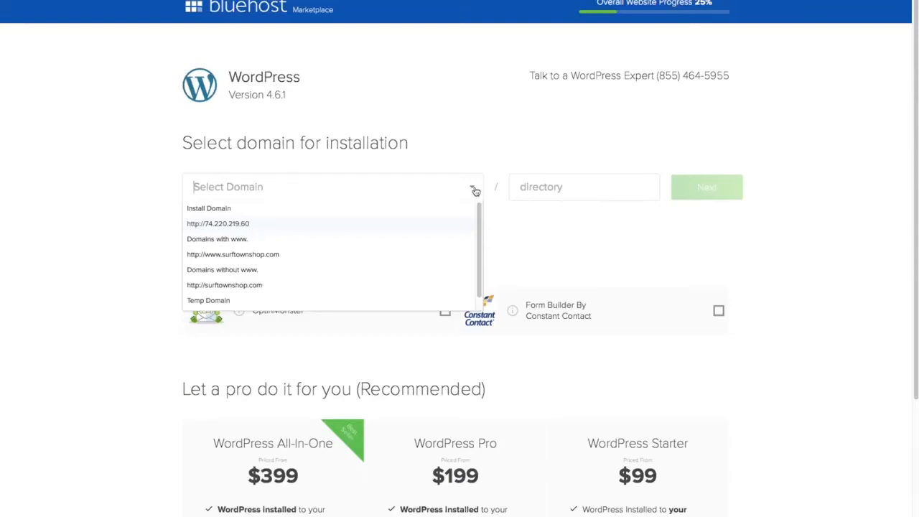
pyautogui.click(292, 265)
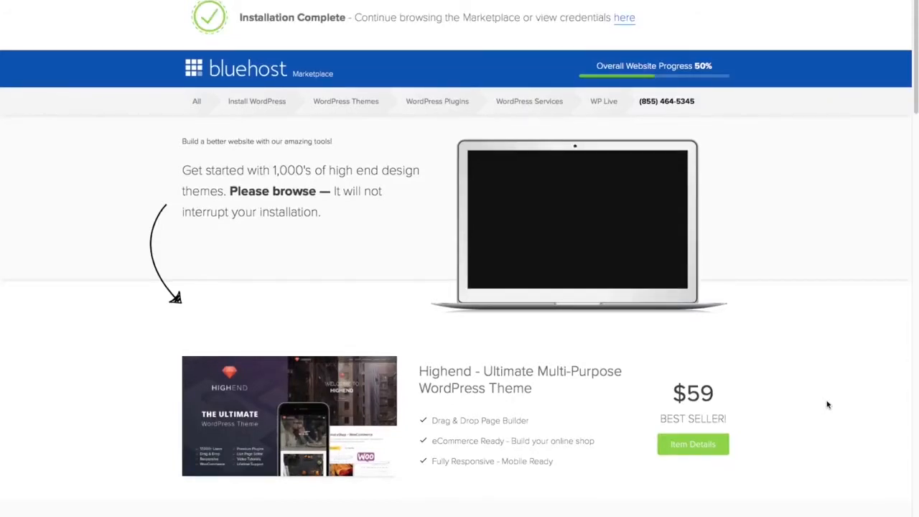
# Review the installation details and open the new site's wp-admin login page.
pyautogui.scroll(-5, 826, 402)
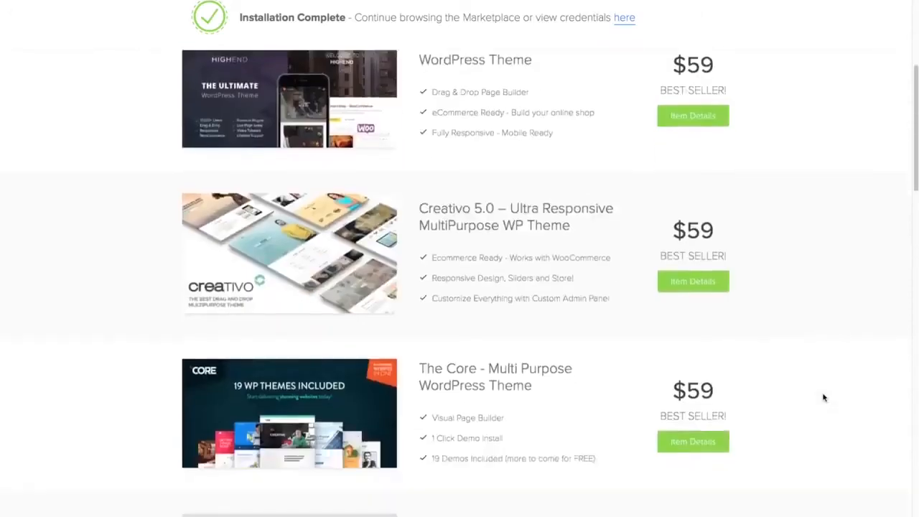
pyautogui.scroll(-2, 823, 397)
pyautogui.scroll(7, 823, 397)
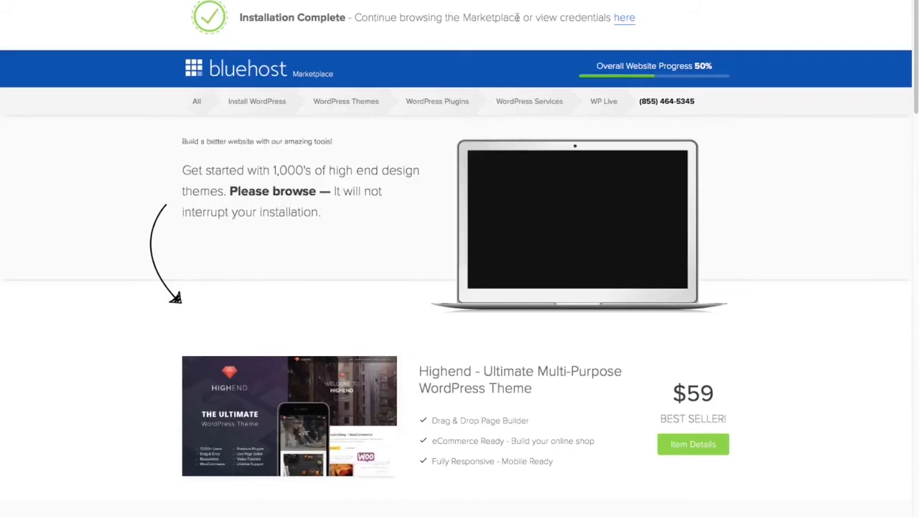
pyautogui.click(624, 17)
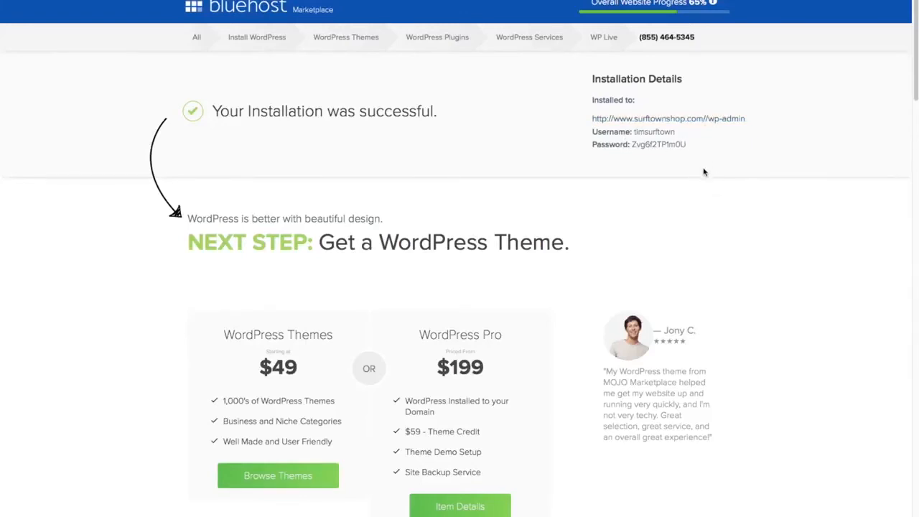
pyautogui.click(700, 119)
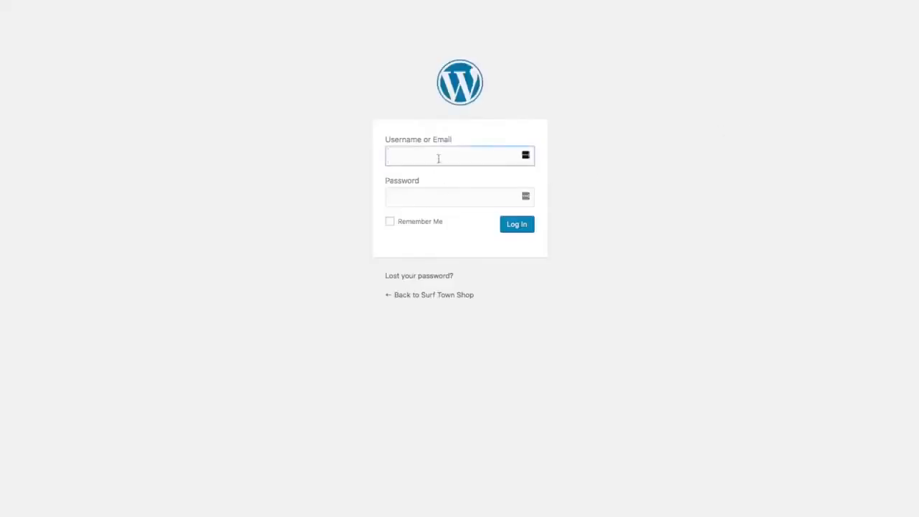
# Log in to the WordPress admin with the site's username and password.
pyautogui.write('timsurftown')
pyautogui.press('Tab')
pyautogui.write('************')
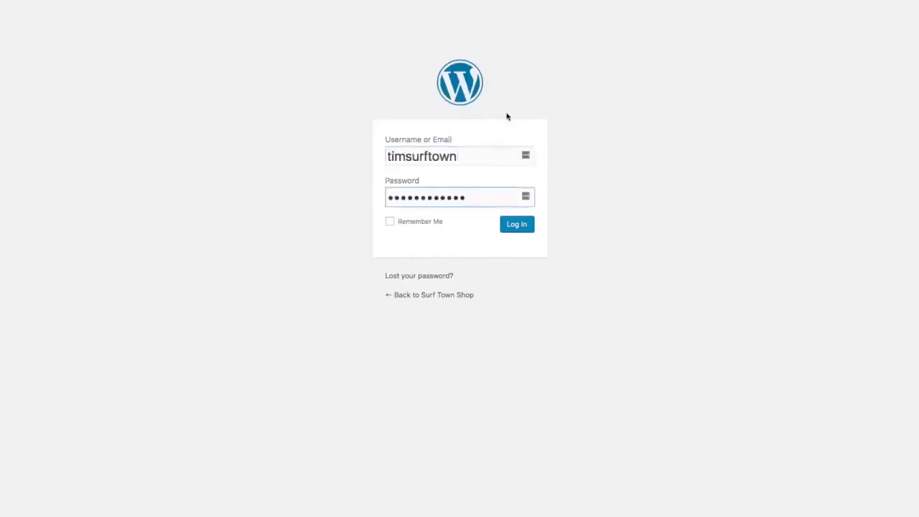
pyautogui.click(524, 230)
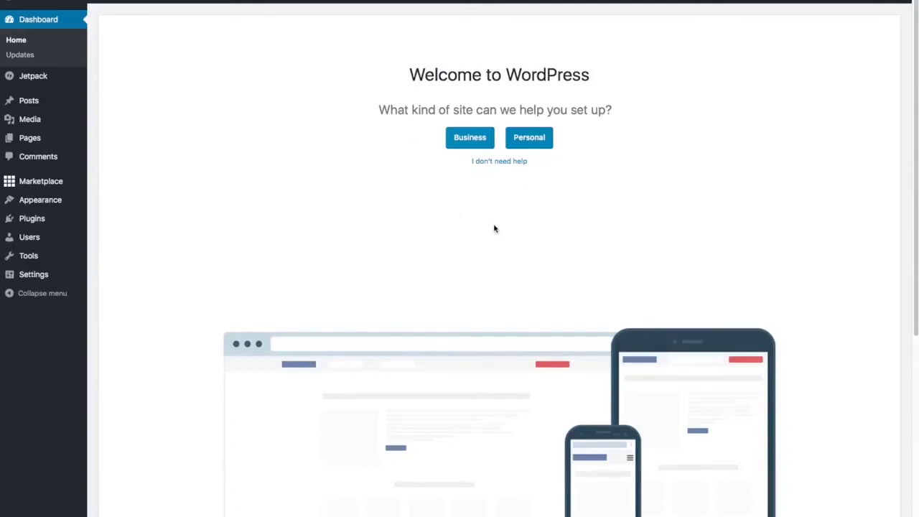
# Skip the setup wizard, close the WP Live banner, and go to Installed Plugins.
pyautogui.click(500, 162)
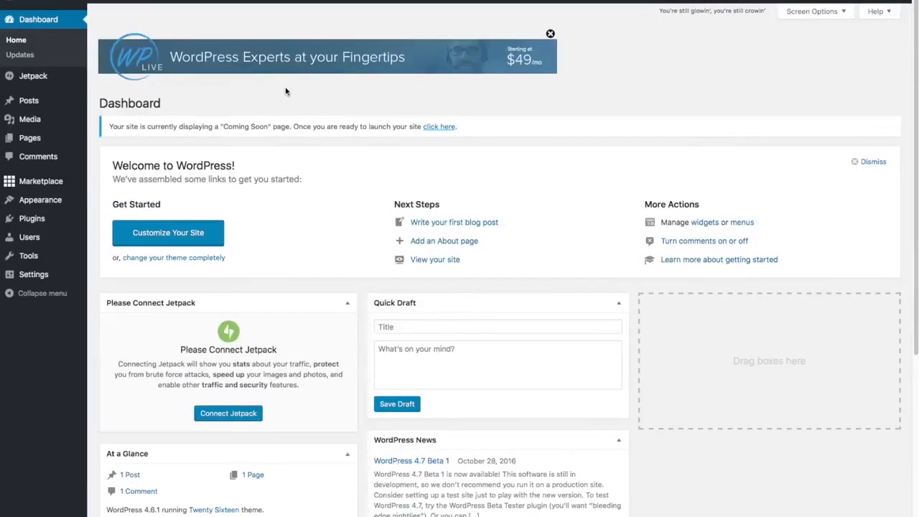
pyautogui.click(550, 34)
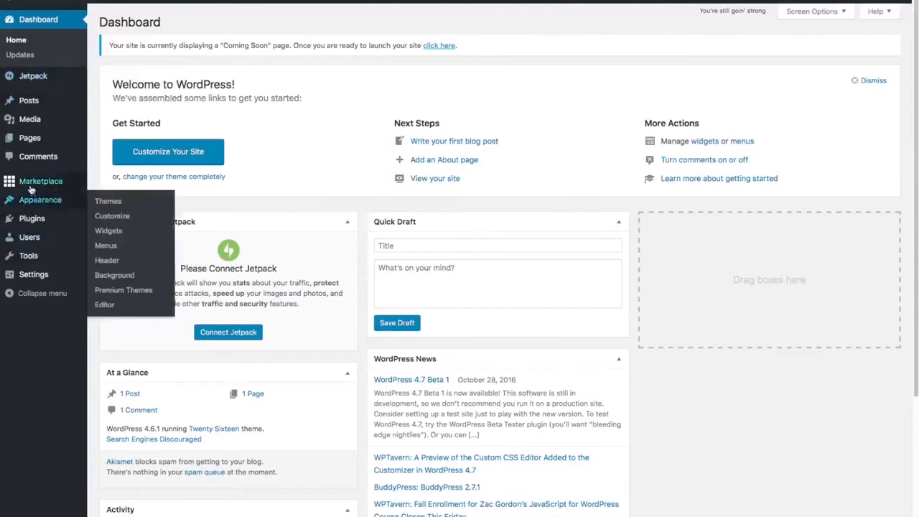
pyautogui.moveTo(43, 185)
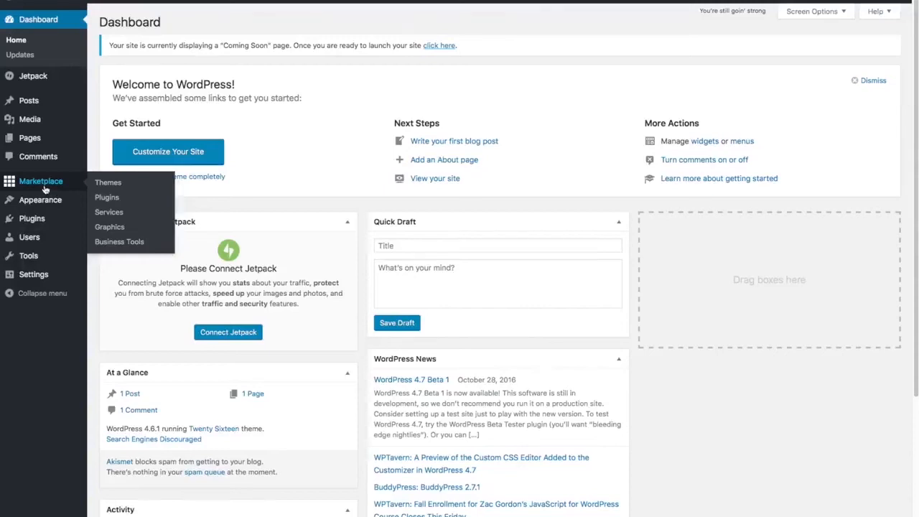
pyautogui.moveTo(50, 219)
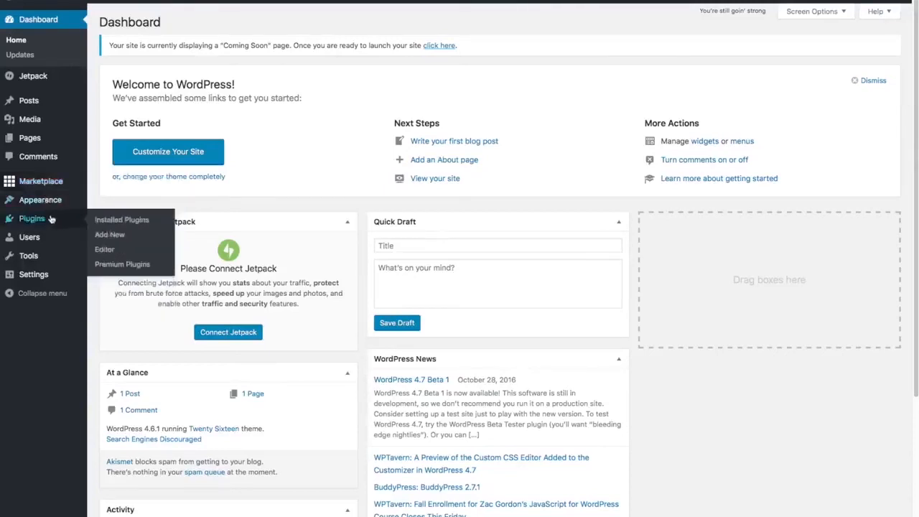
pyautogui.click(109, 220)
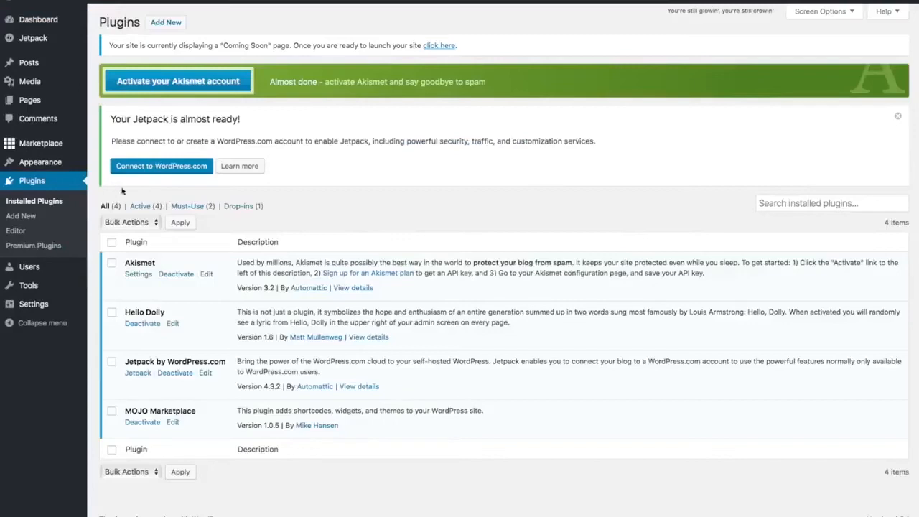
# Tick Hello Dolly and MOJO Marketplace in the installed plugins list.
pyautogui.click(112, 312)
pyautogui.click(112, 411)
pyautogui.click(112, 411)
# Deactivate Hello Dolly and MOJO Marketplace with the Deactivate bulk action.
pyautogui.click(156, 223)
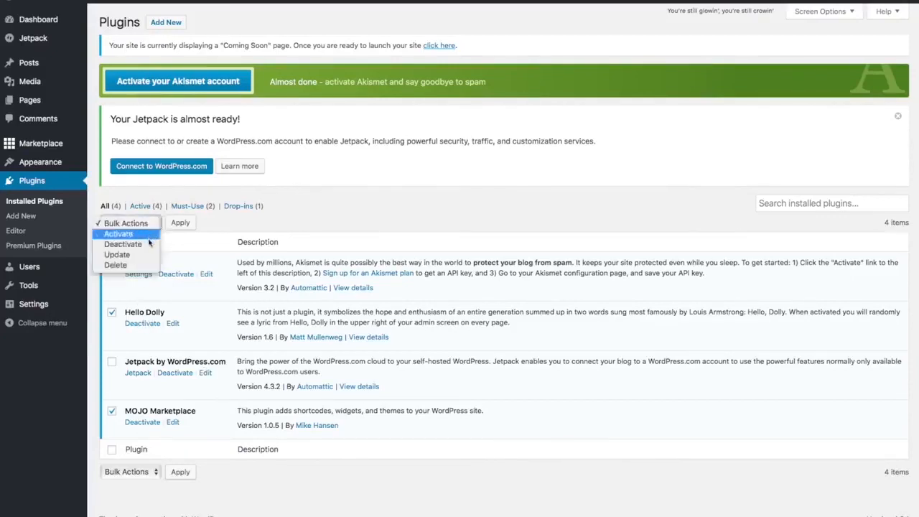
pyautogui.click(143, 244)
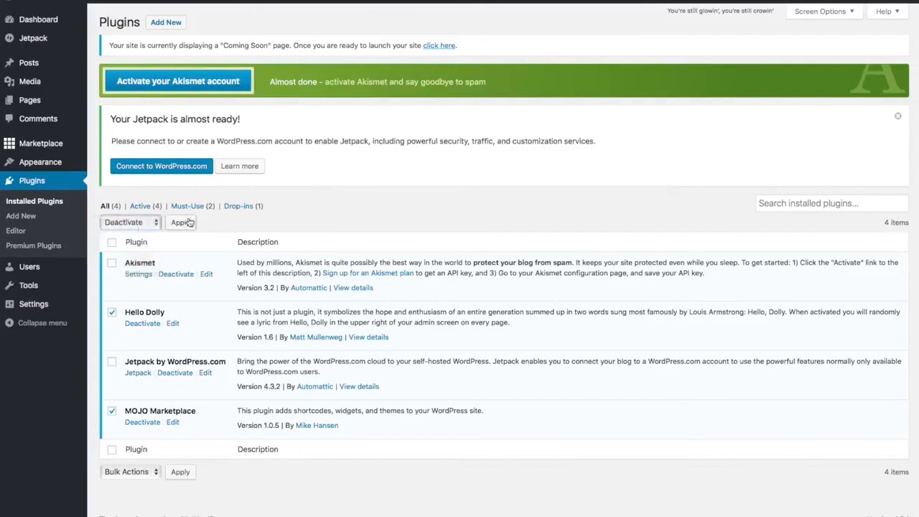
pyautogui.click(182, 222)
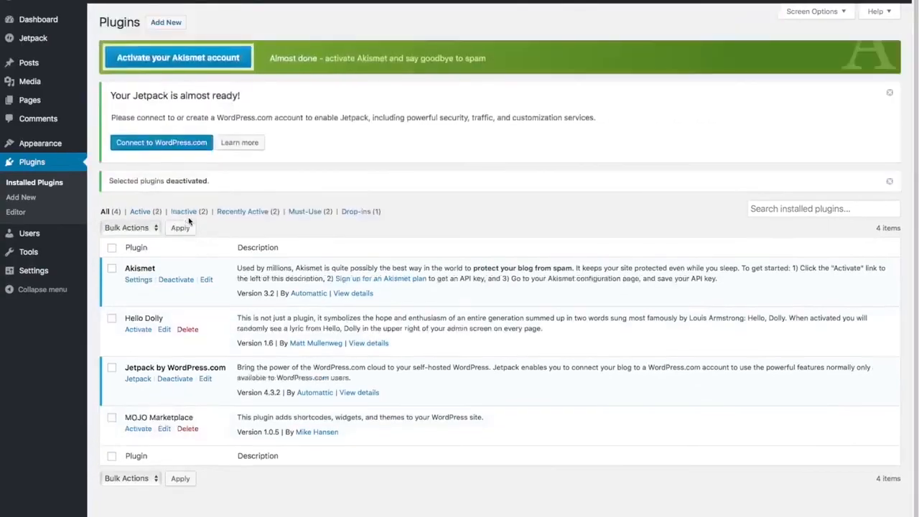
# Delete Hello Dolly and MOJO Marketplace with the Delete bulk action and confirm.
pyautogui.click(111, 318)
pyautogui.click(112, 419)
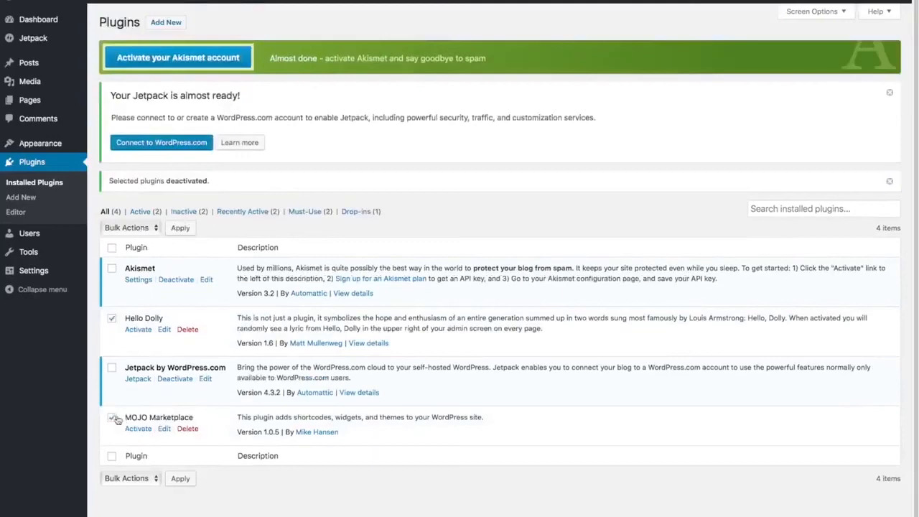
pyautogui.click(153, 228)
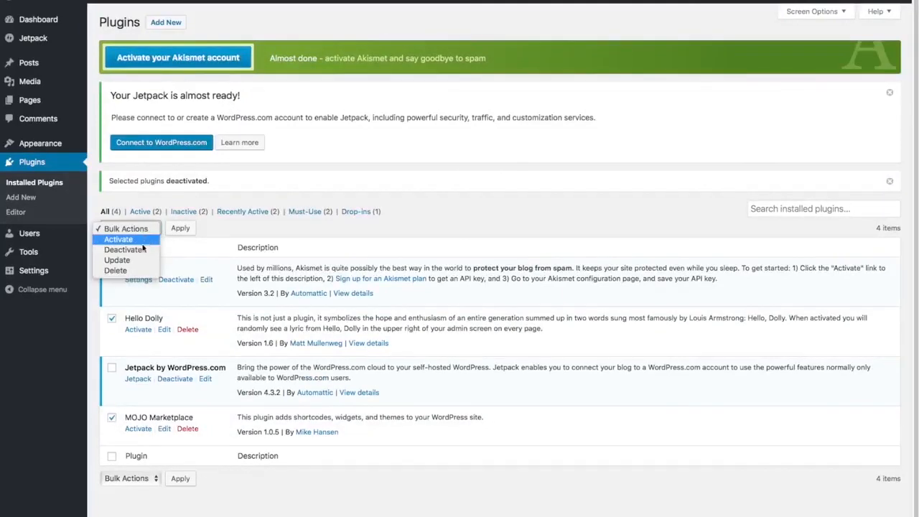
pyautogui.click(123, 270)
pyautogui.click(180, 229)
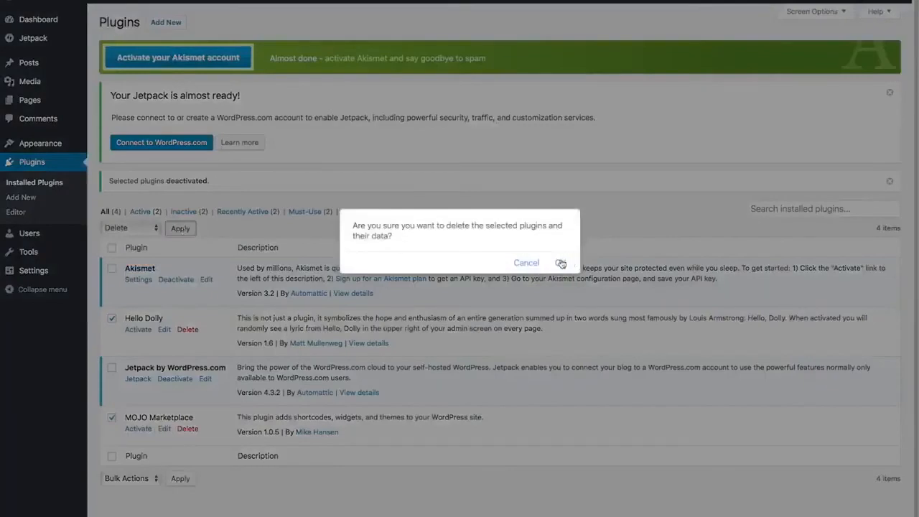
pyautogui.click(560, 262)
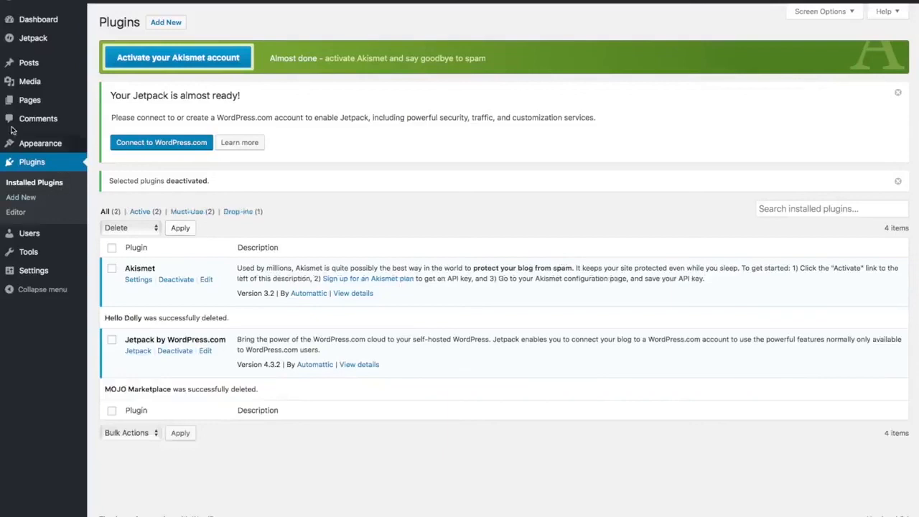
pyautogui.click(34, 273)
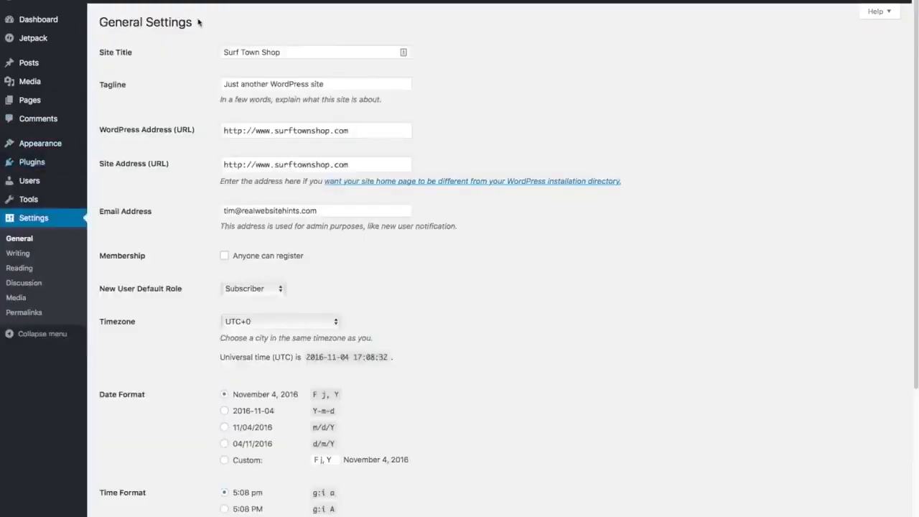
# Change the site tagline to 'Best Surfboard Shop in Surf Town', save it, and open Permalinks settings.
pyautogui.tripleClick(339, 83)
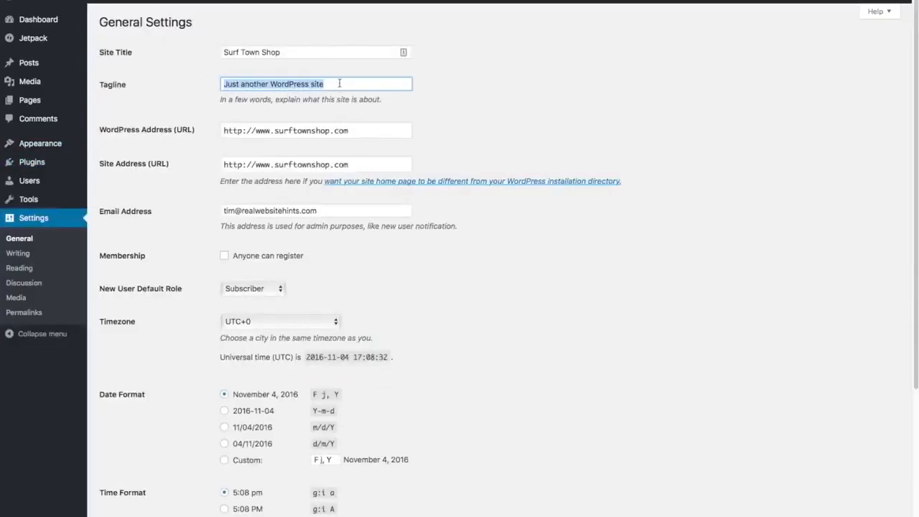
pyautogui.press('BackSpace')
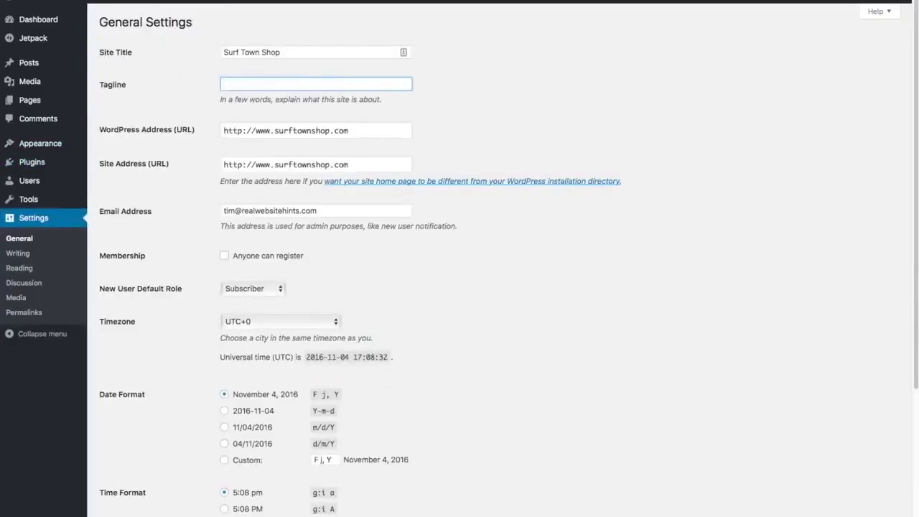
pyautogui.write('Best Surfboard Shop in Surf Town')
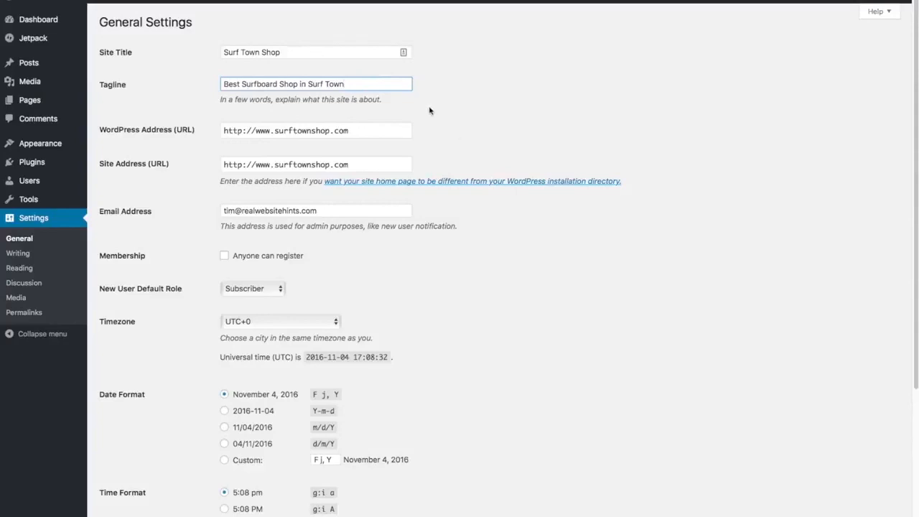
pyautogui.scroll(-5, 466, 154)
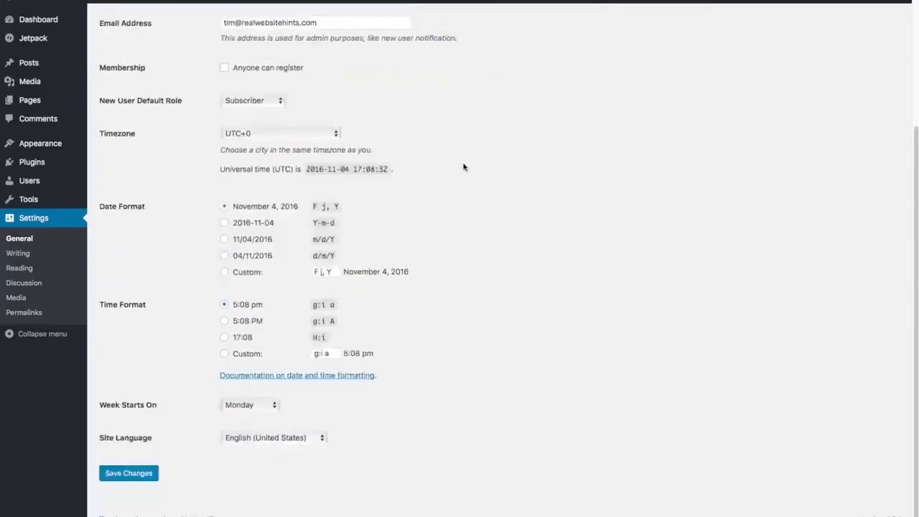
pyautogui.click(131, 480)
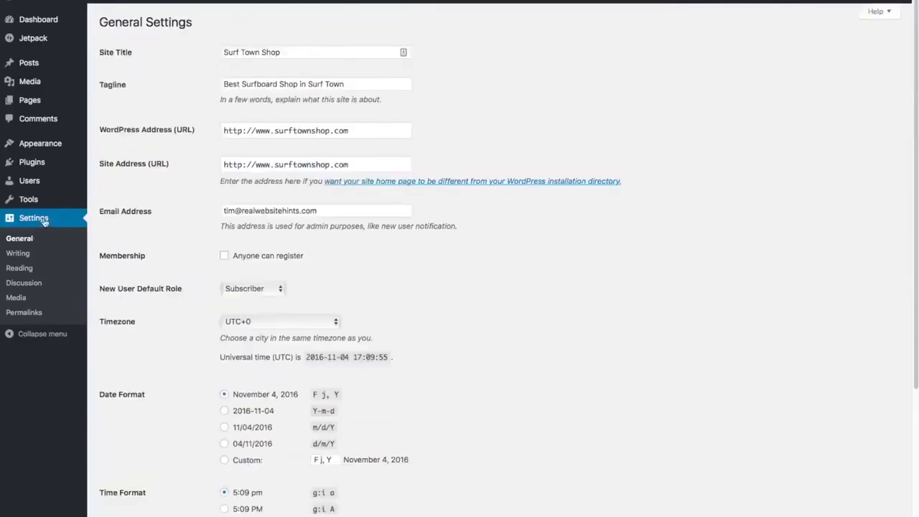
pyautogui.click(23, 313)
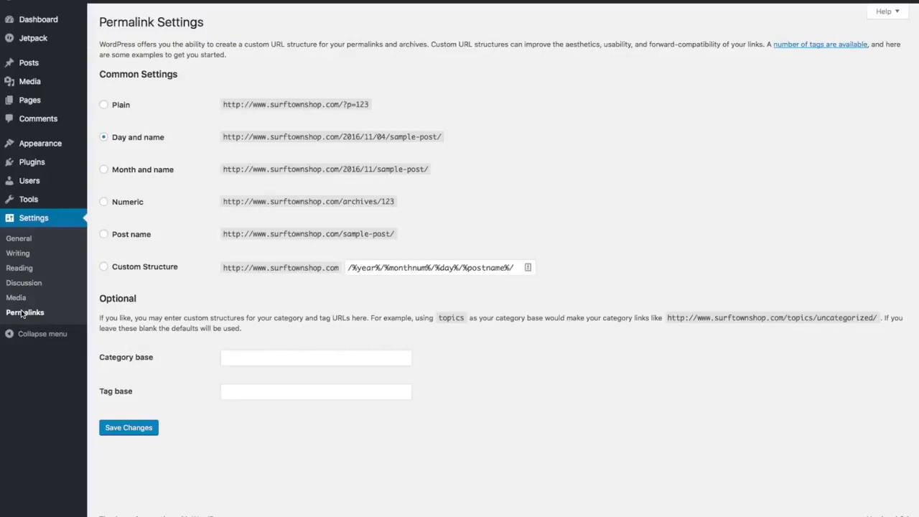
# Switch permalinks from Day and name to the Post name structure (/%postname%/) and save.
pyautogui.click(104, 235)
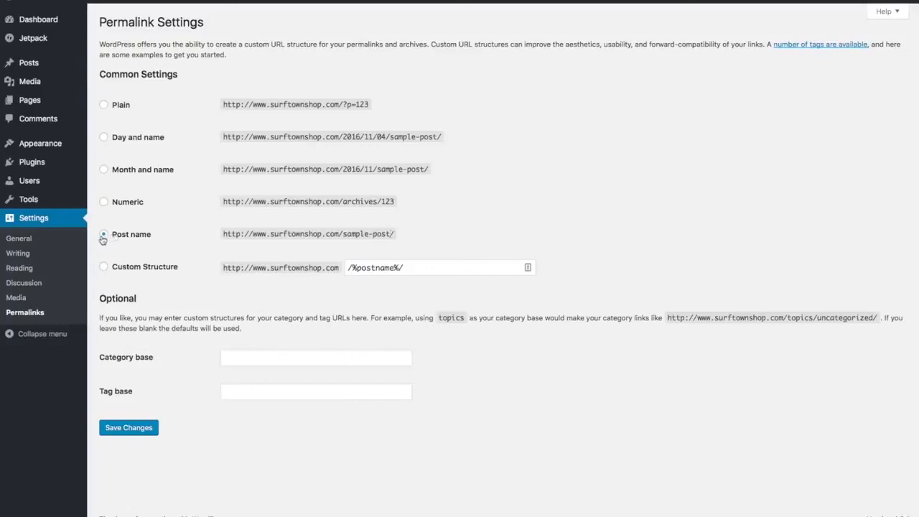
pyautogui.click(140, 434)
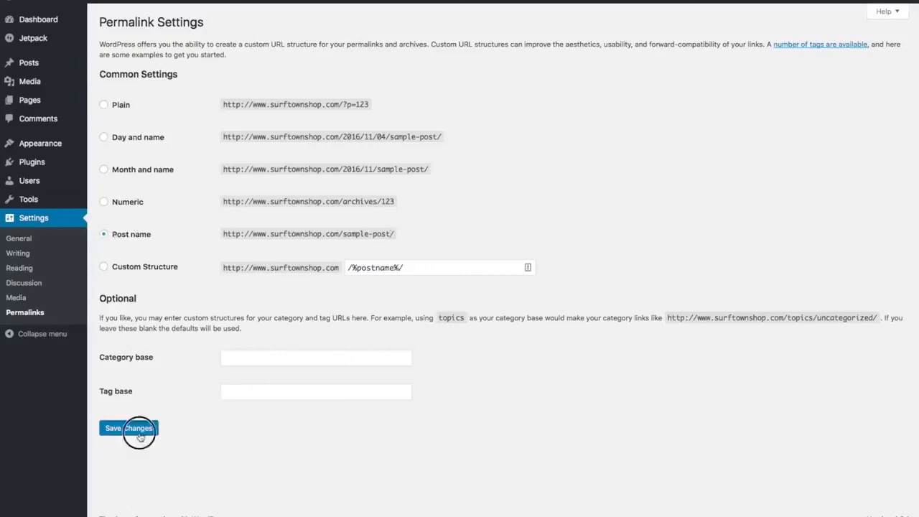